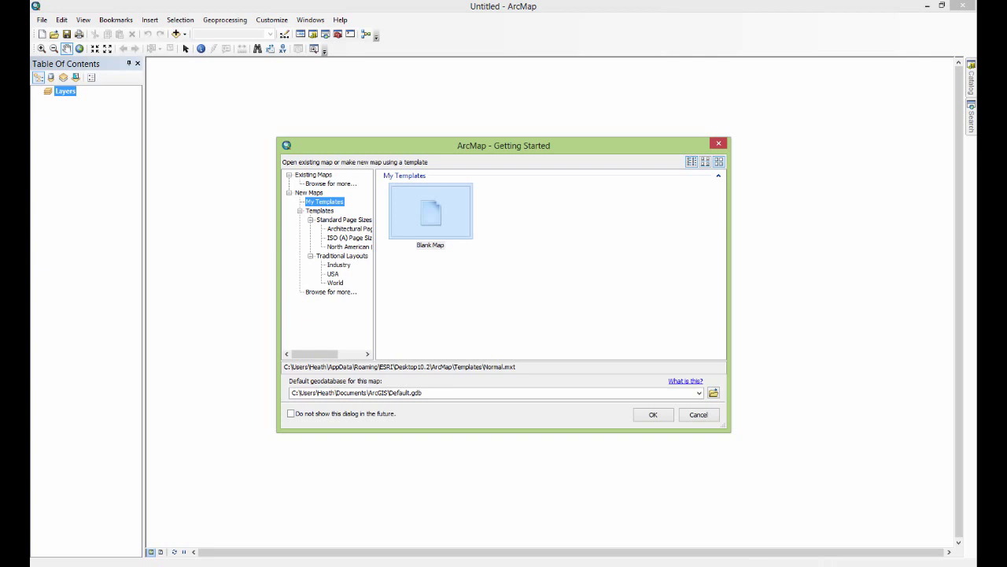
Step: Choose the Blank Map template in the Getting Started dialog
left_click(430, 211)
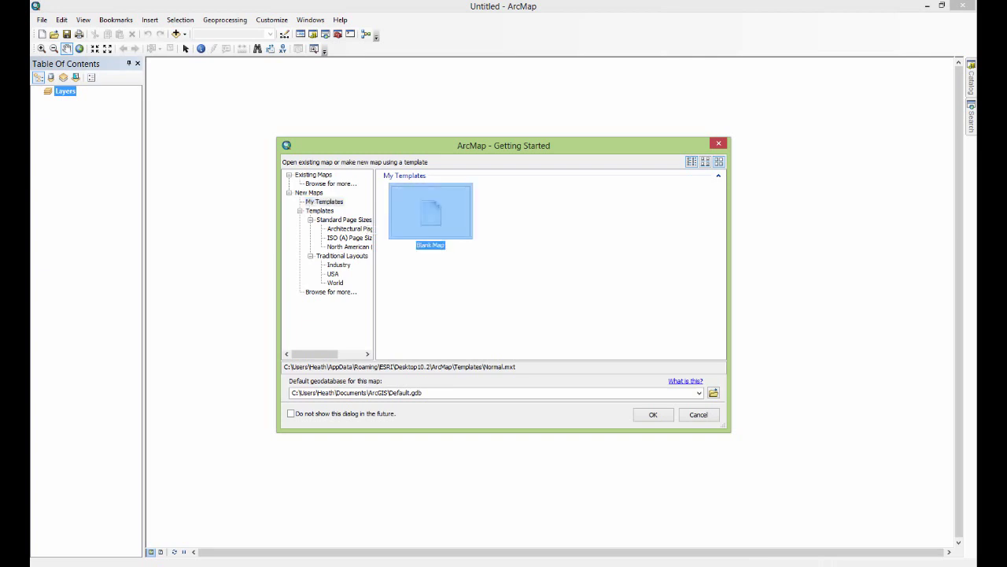
Step: Confirm the Blank Map template to open an empty untitled map document
key("Return")
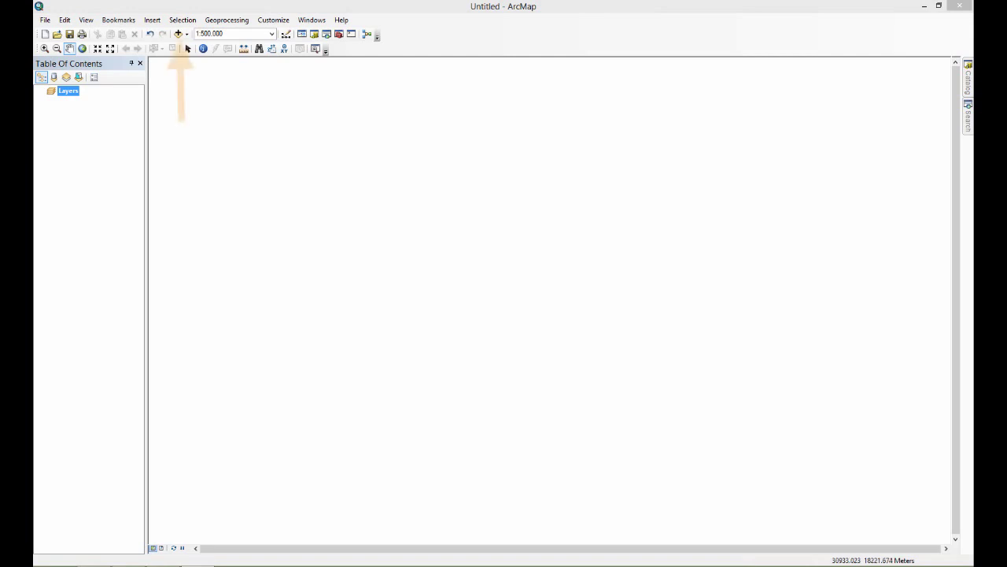
Step: Open Add Data and look through its Look in locations without picking one
left_click(178, 33)
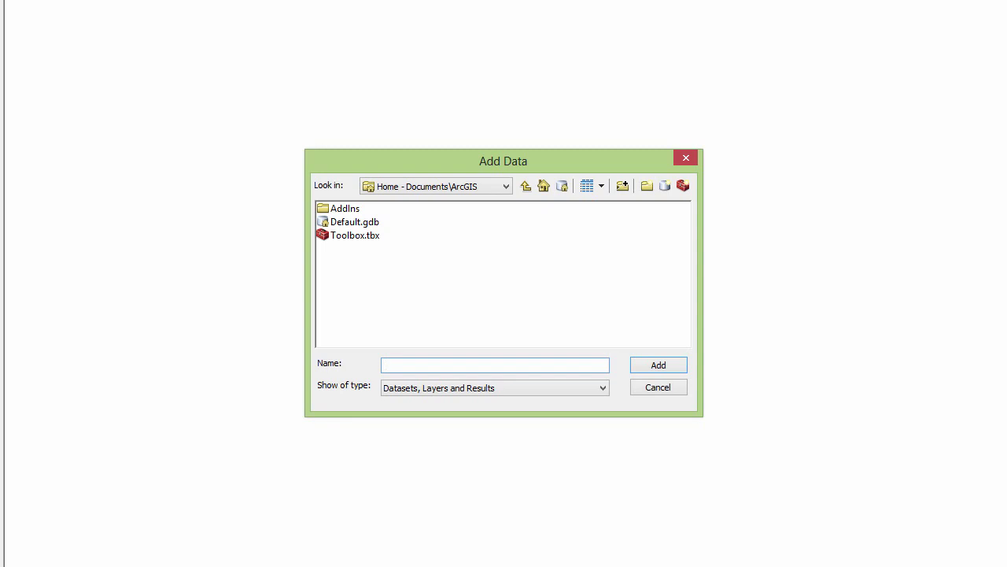
left_click(506, 186)
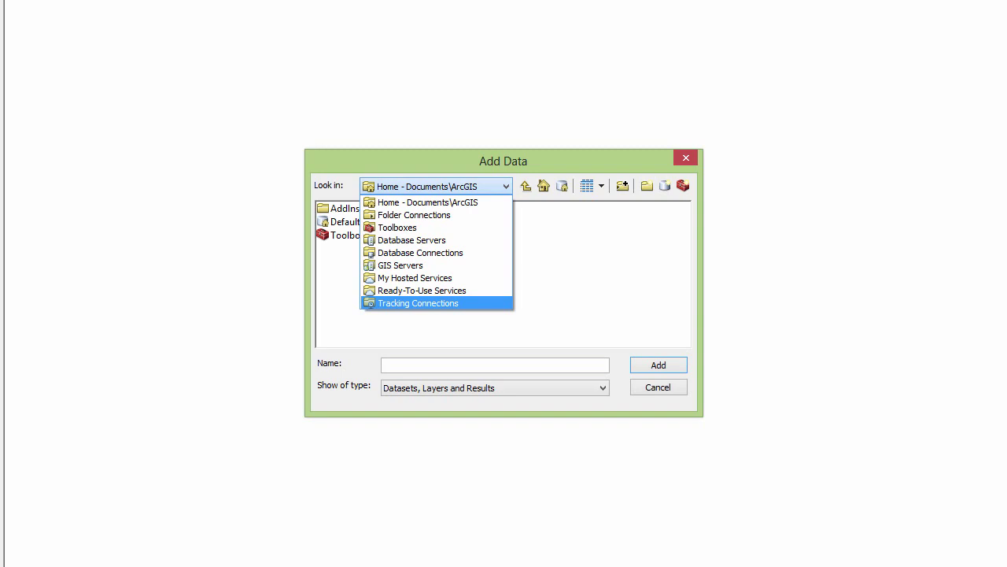
key("Escape")
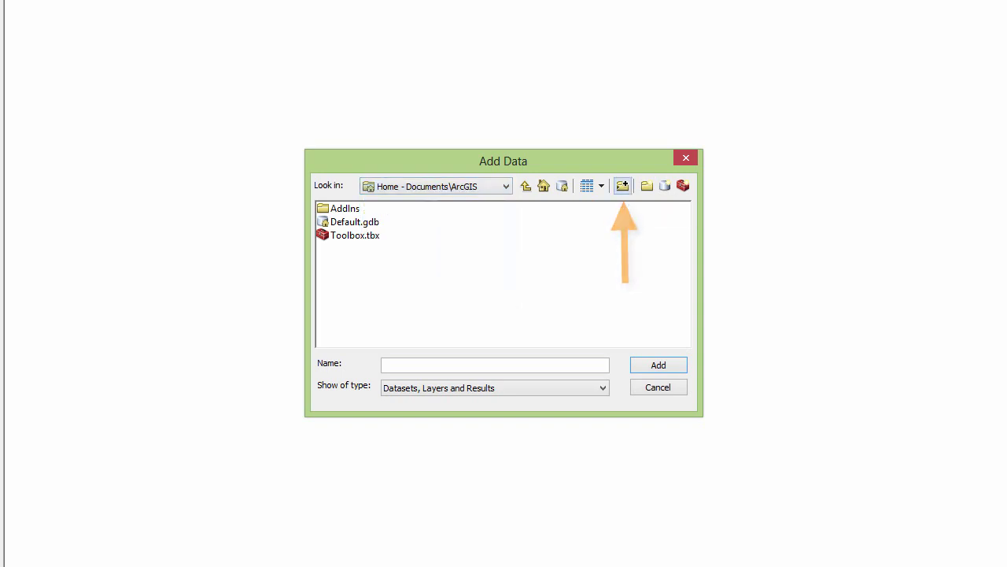
Step: Add a folder connection to Base GIS Data on the Desktop
left_click(622, 185)
left_click(408, 264)
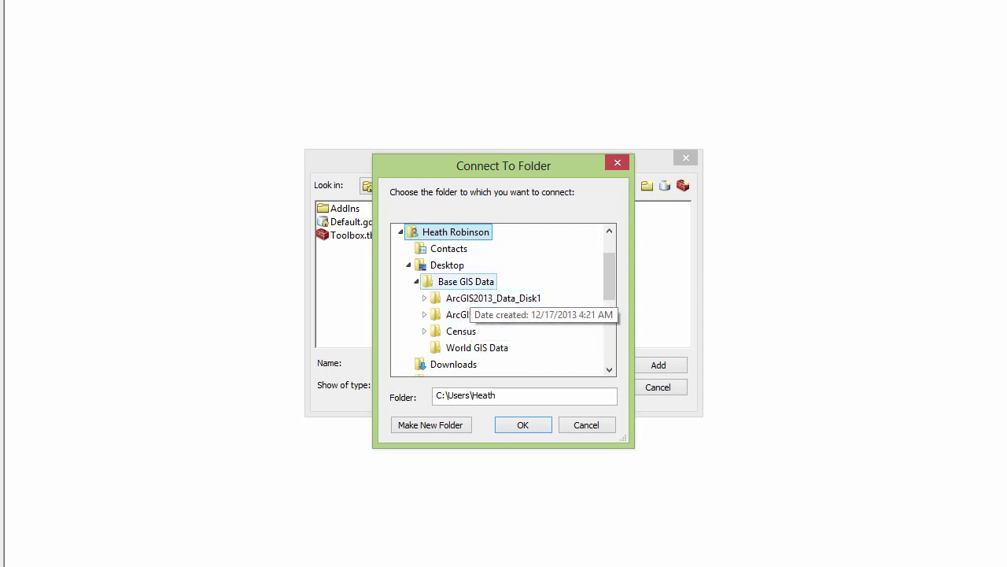
left_click(466, 281)
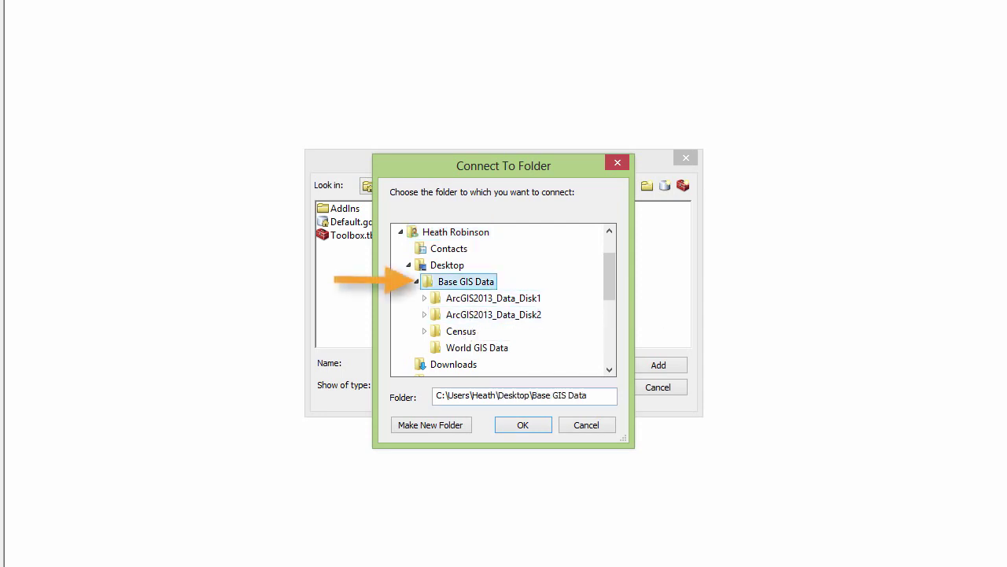
key("Return")
Step: Browse from the Base GIS Data connection into the World GIS Data folder
key("alt+Down")
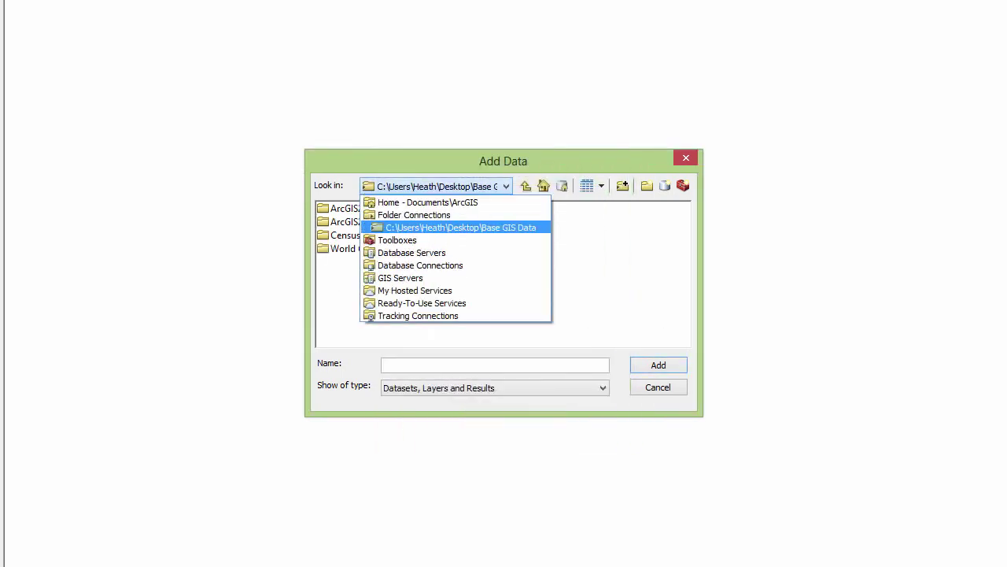
key("Down")
key("Down")
key("Up")
key("Up")
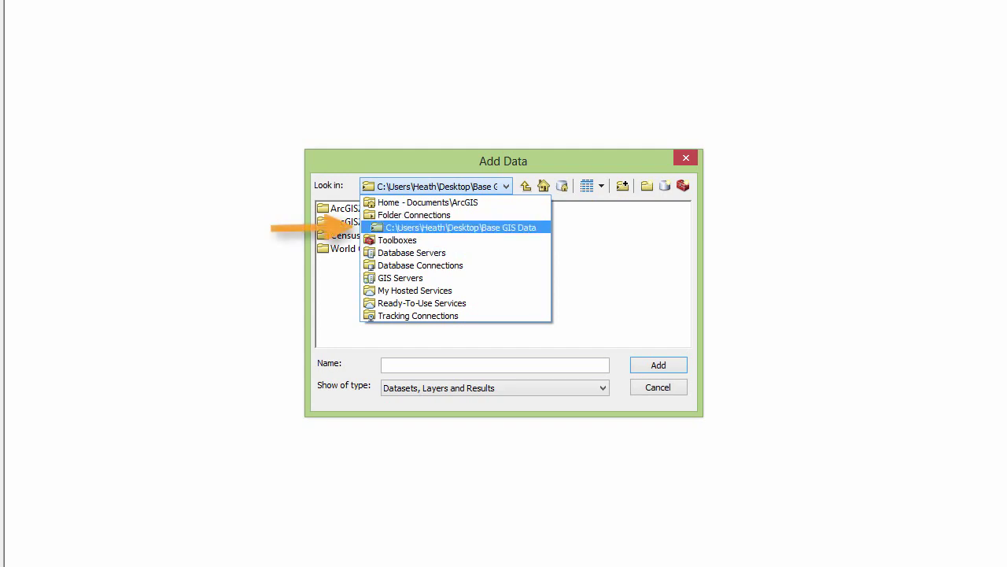
key("Return")
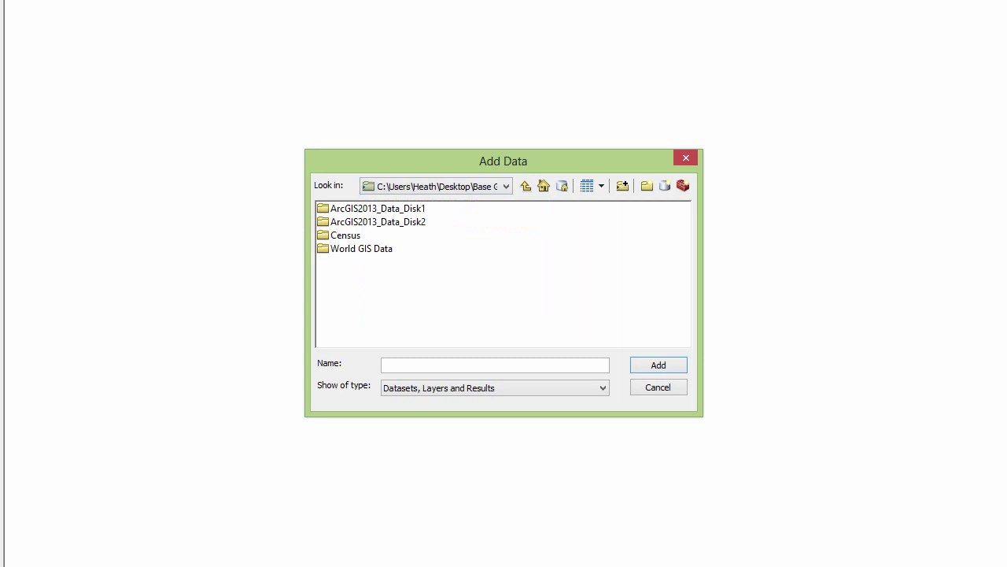
left_click(362, 248)
key("Return")
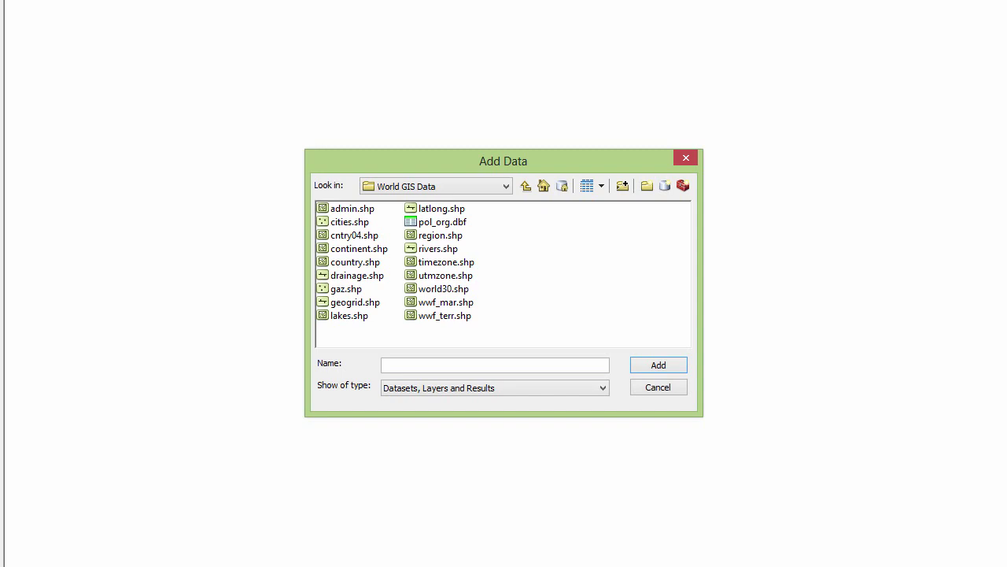
Step: Add cntry04.shp from World GIS Data to the map
left_click(354, 234)
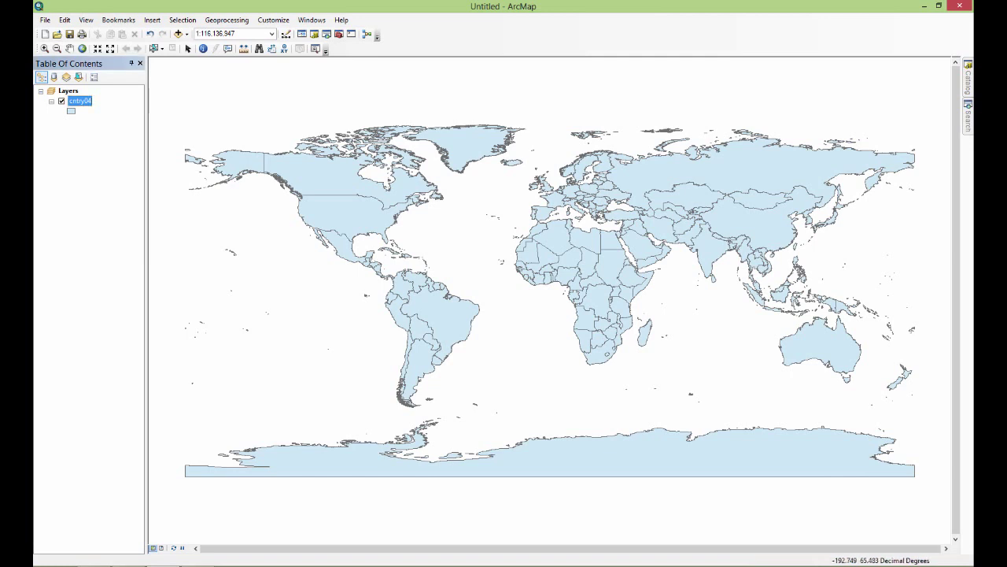
Step: Bring up the context menu for the cntry04 layer in the Table Of Contents
right_click(81, 101)
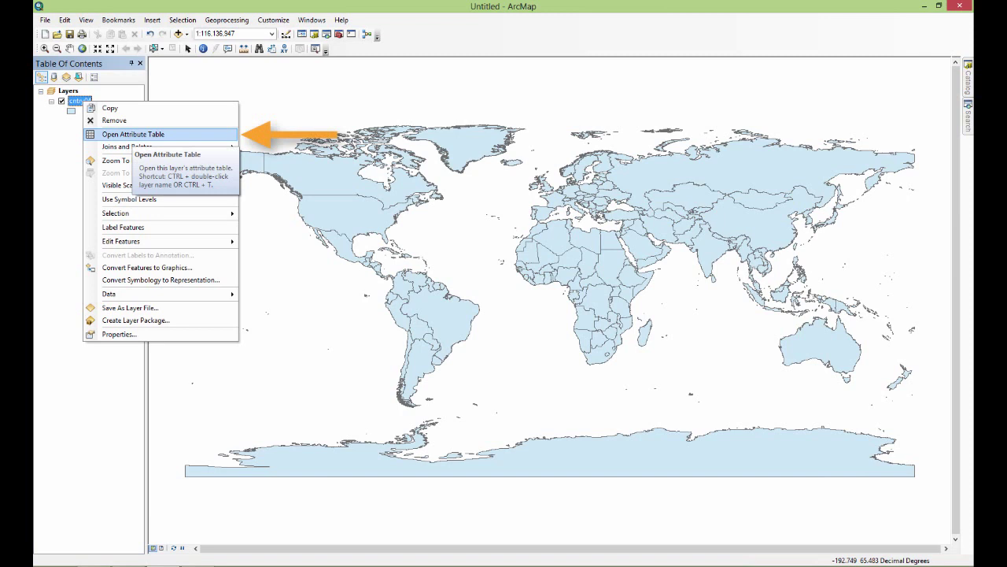
Step: Open the cntry04 attribute table, move it up-left and enlarge the window
left_click(133, 134)
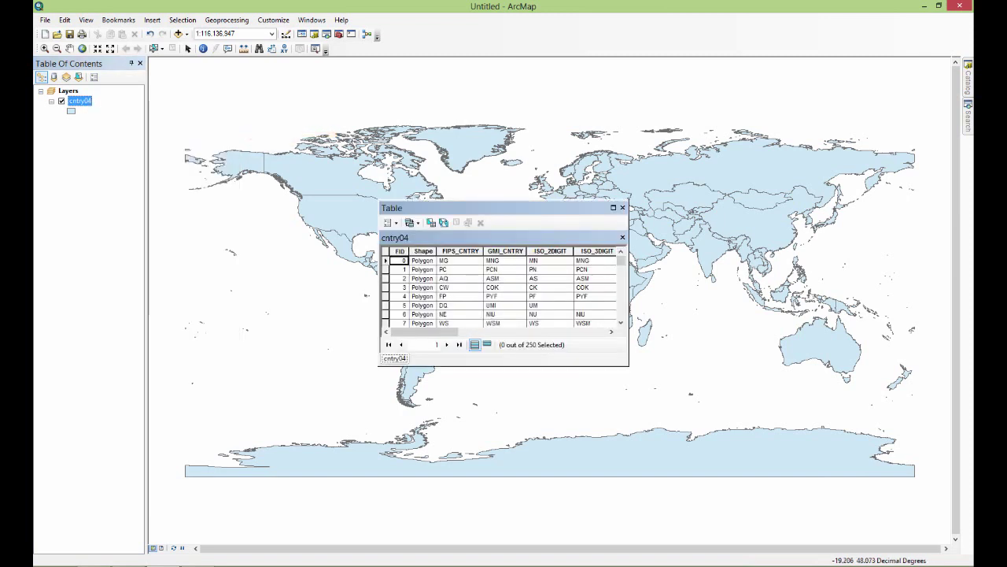
left_click_drag(504, 208, 341, 124)
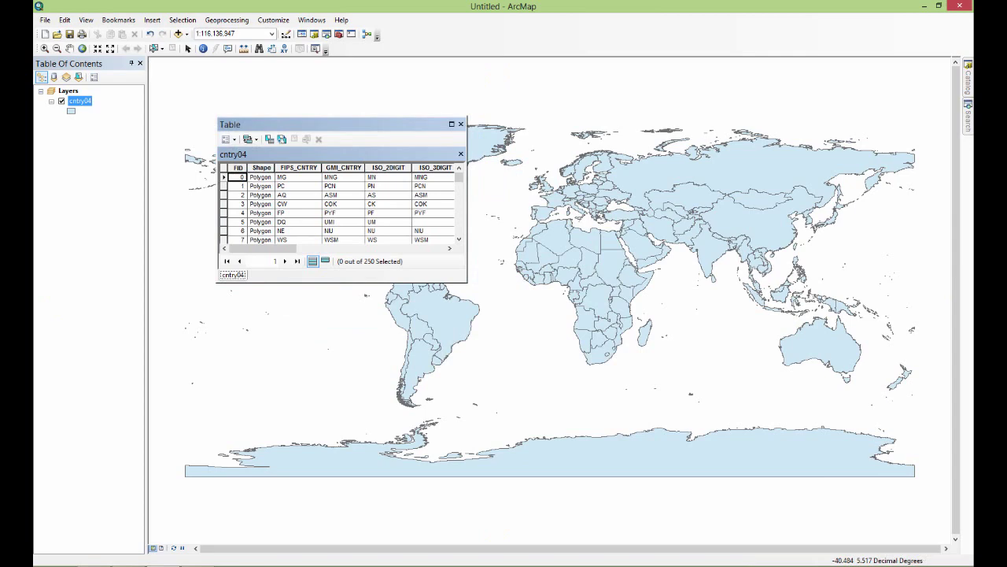
left_click_drag(467, 282, 861, 474)
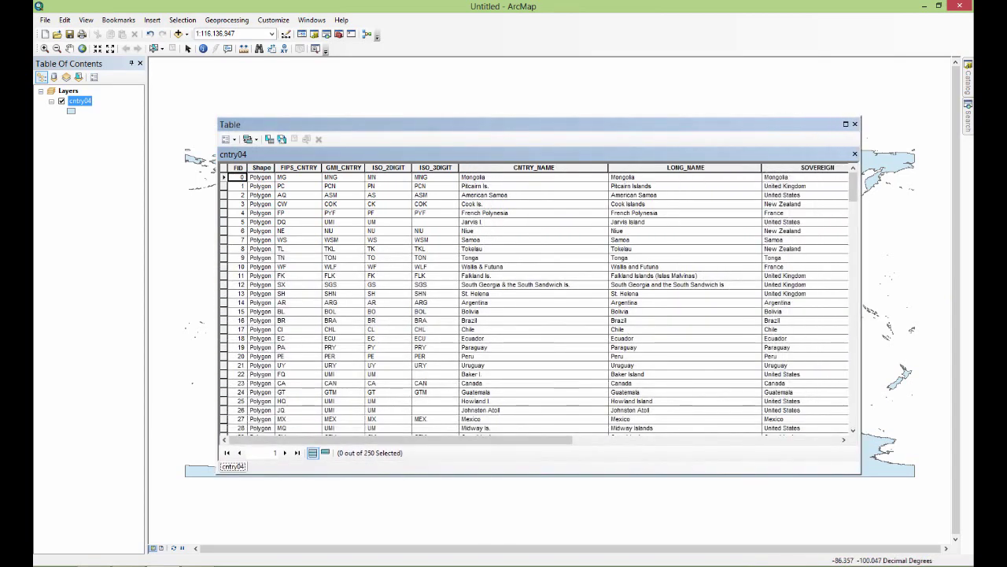
Step: Scroll the cntry04 table across to COLORMAP and back, then close it
left_click_drag(400, 440, 667, 439)
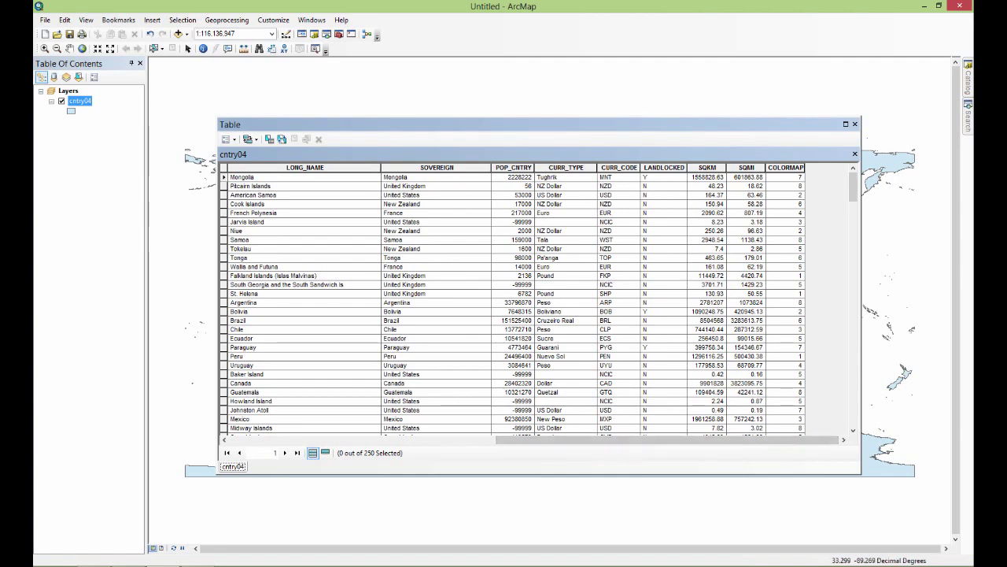
left_click_drag(598, 439, 332, 439)
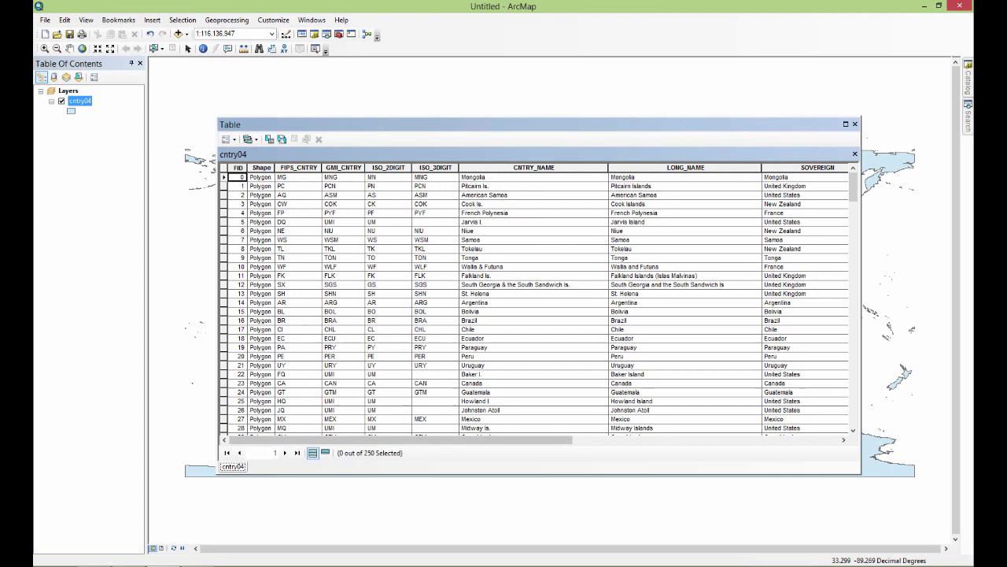
left_click_drag(333, 439, 409, 439)
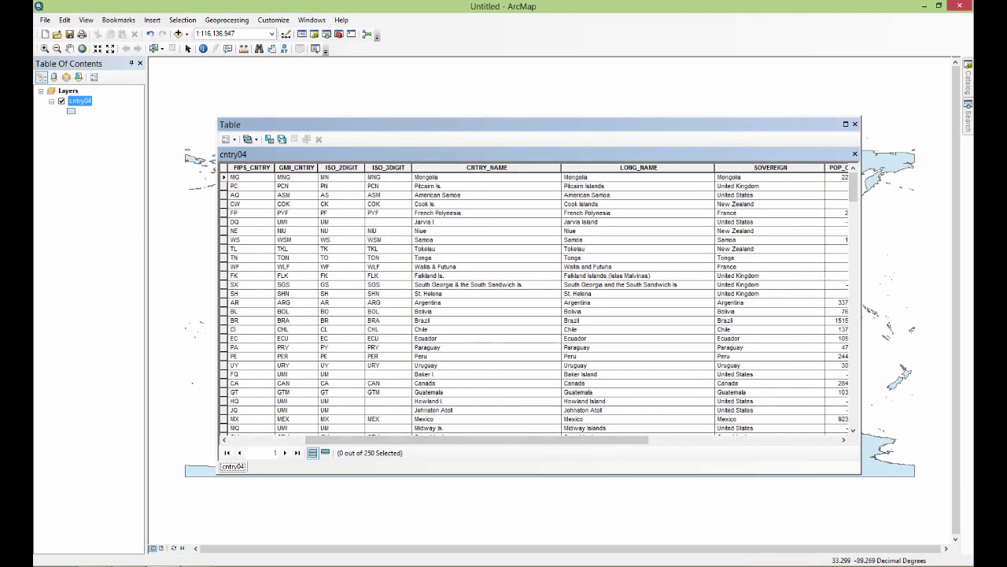
left_click_drag(410, 440, 484, 439)
left_click_drag(567, 439, 679, 439)
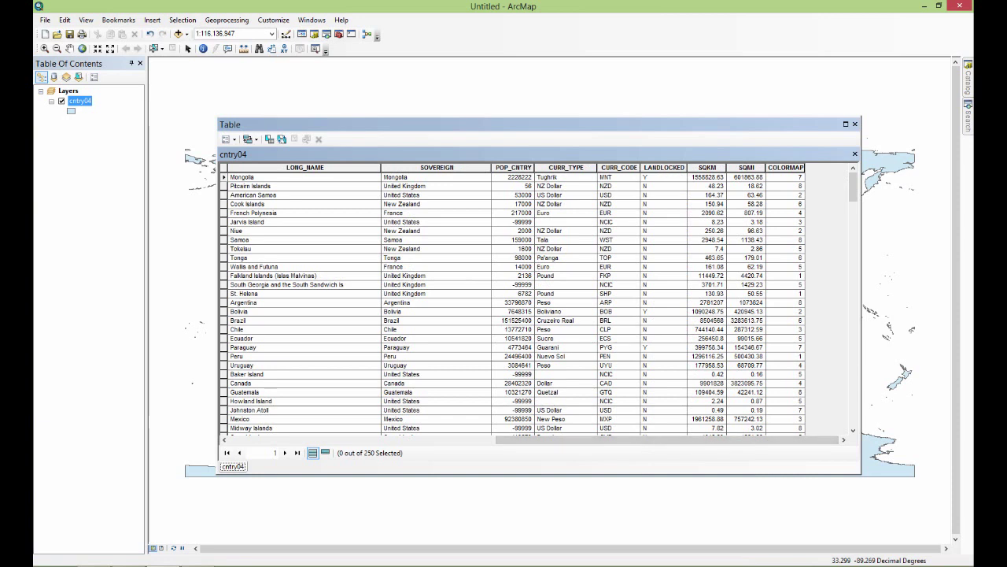
left_click_drag(680, 439, 412, 439)
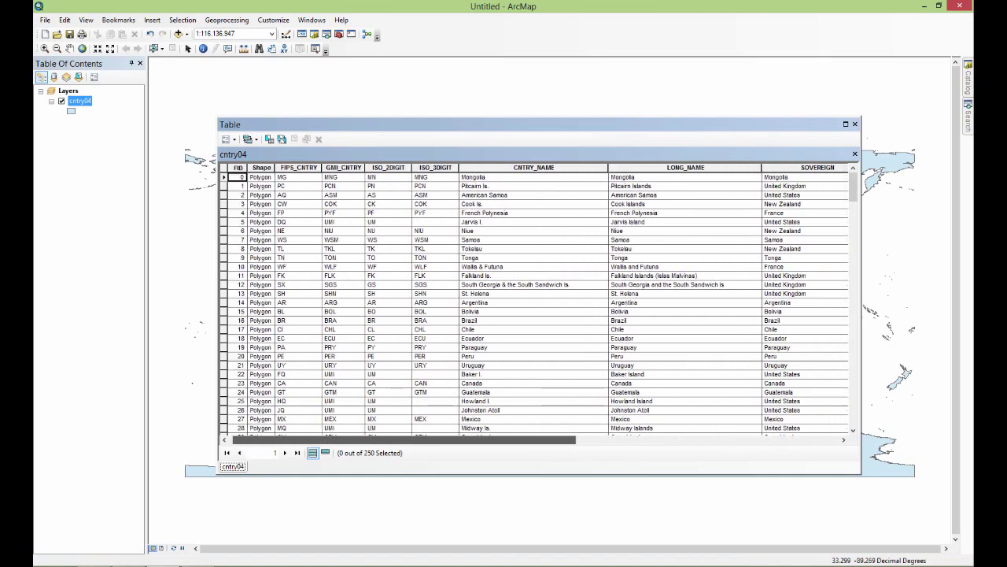
left_click(854, 123)
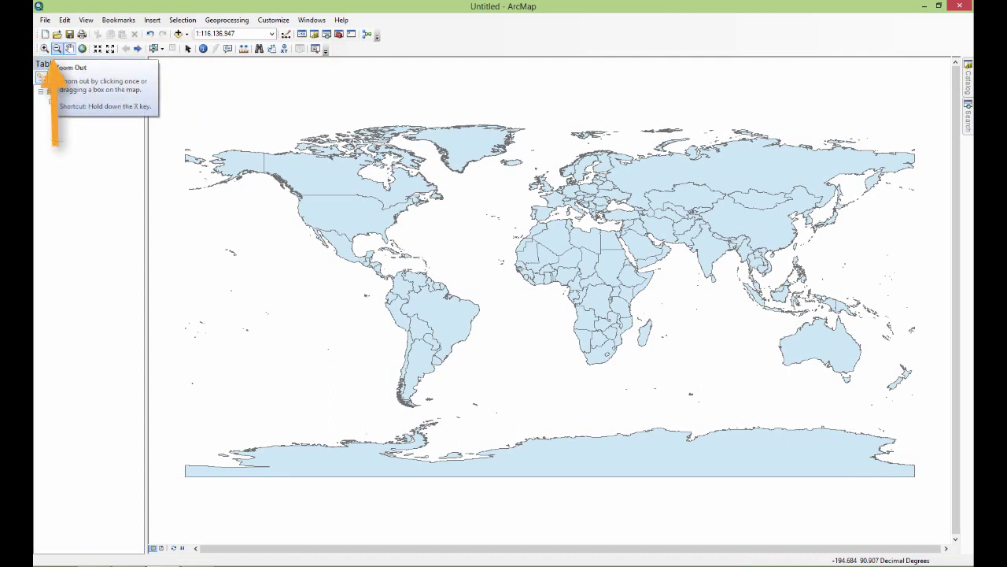
left_click(44, 48)
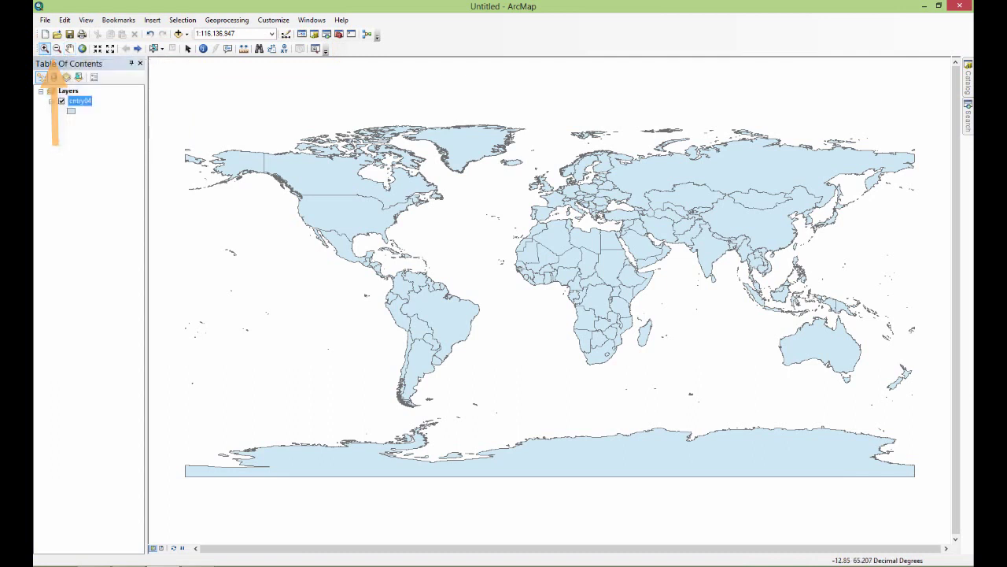
left_click_drag(524, 161, 688, 280)
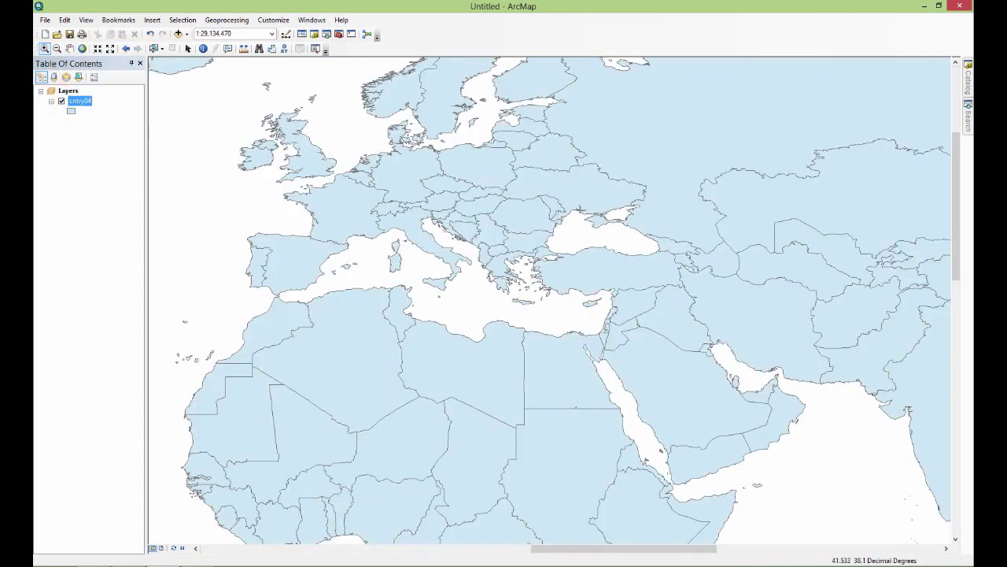
left_click(57, 48)
left_click_drag(170, 194, 277, 268)
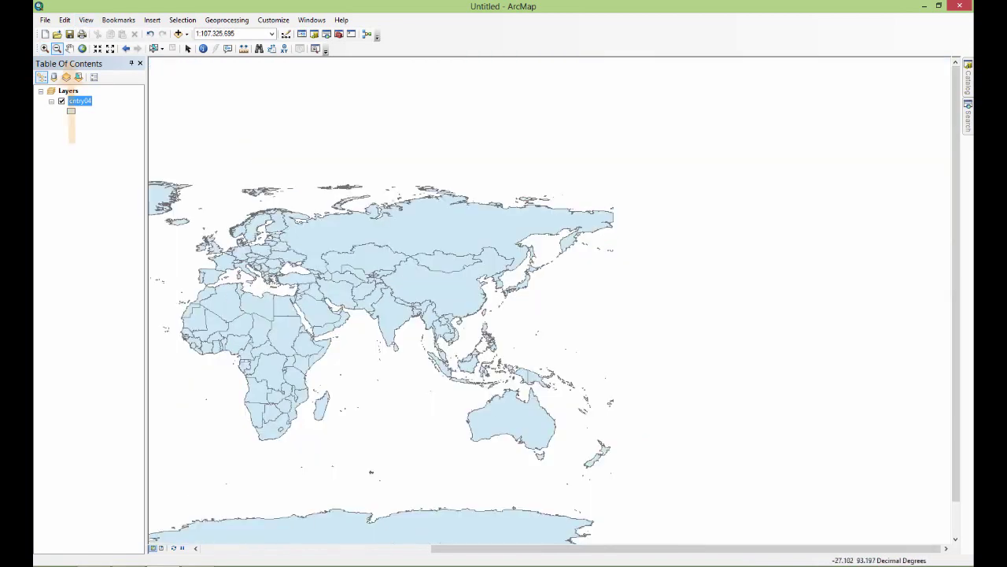
left_click(69, 48)
left_click_drag(346, 268, 708, 197)
mouse_move(551, 314)
left_mouse_down()
mouse_move(551, 256)
mouse_move(511, 177)
mouse_move(551, 441)
mouse_move(551, 366)
left_mouse_up()
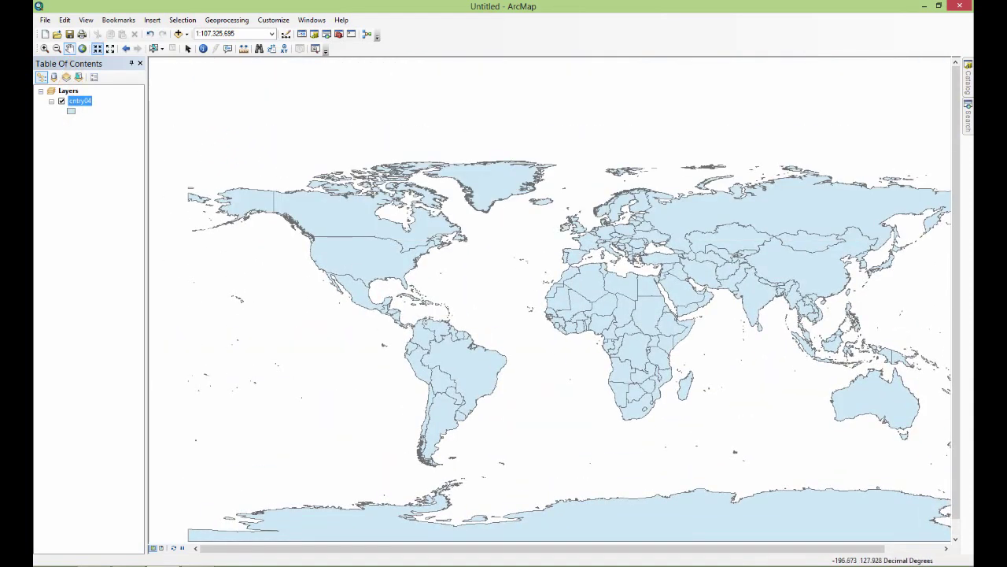
left_click(44, 48)
left_click_drag(542, 138, 748, 266)
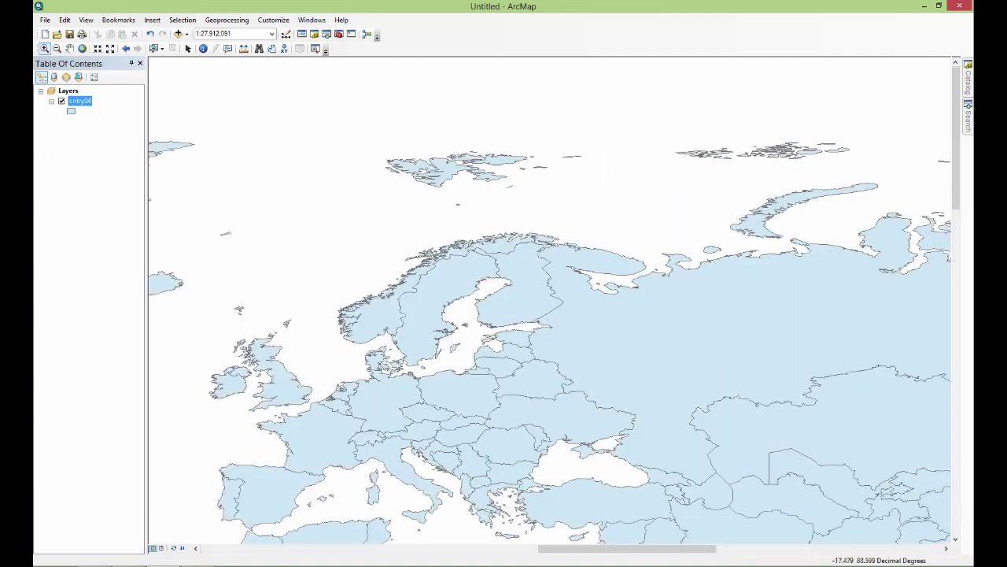
left_click(82, 48)
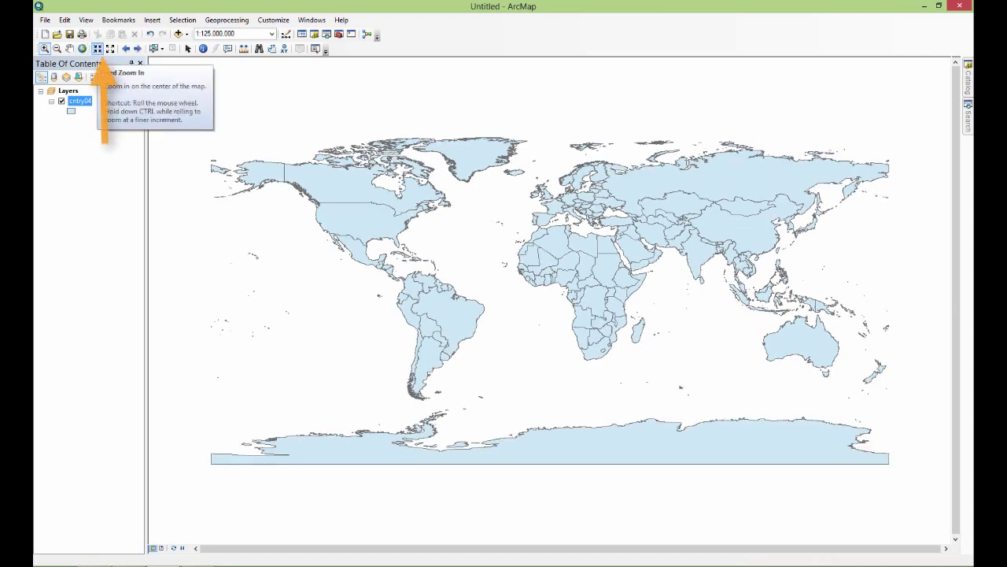
Step: Fixed-zoom in two steps, then back out two steps to the whole world
left_click(97, 48)
left_click(97, 48)
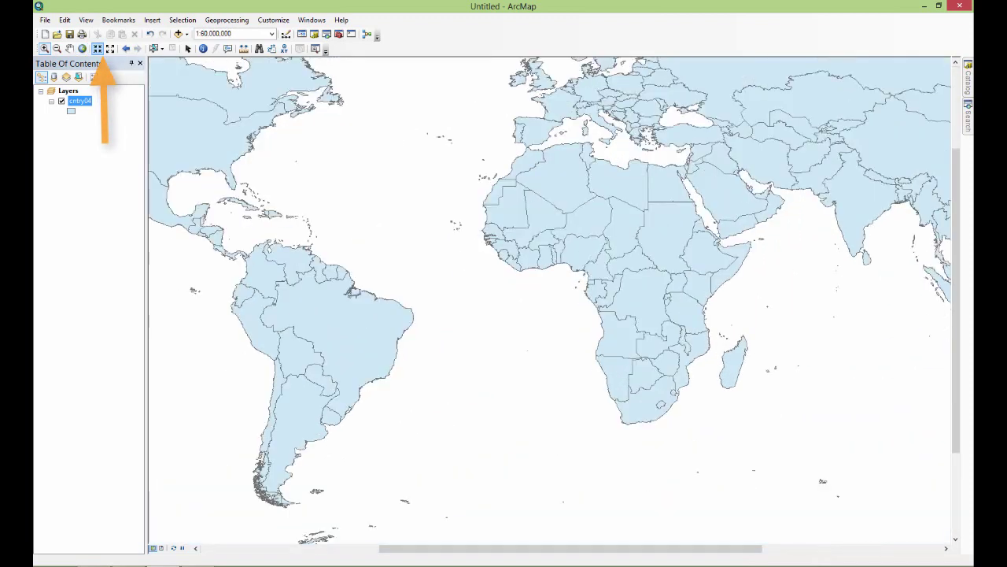
left_click(109, 48)
left_click(109, 48)
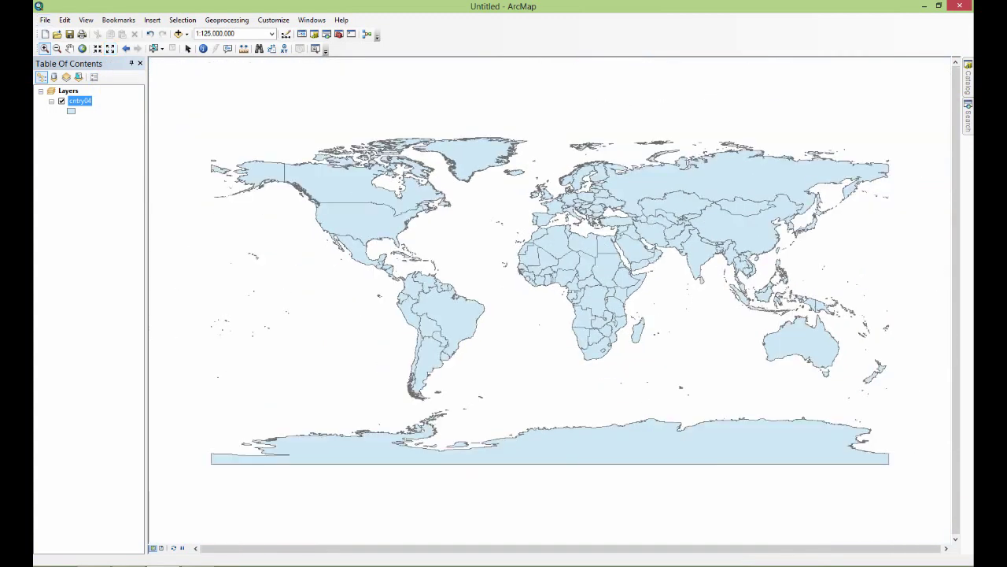
Step: Zoom to northern Canada and back, then into Eurasia and Scandinavia, returning to Eurasia
left_click_drag(359, 121, 466, 216)
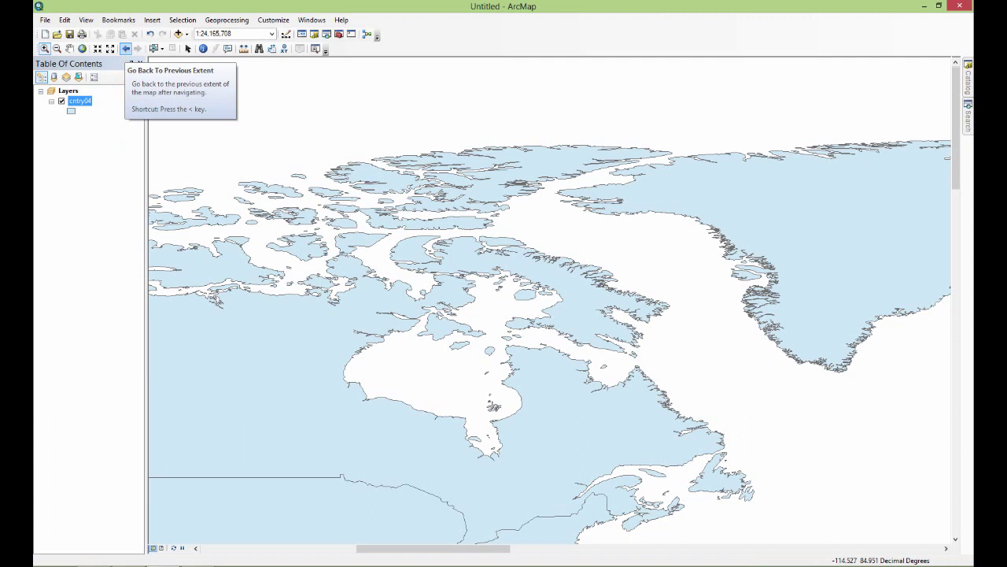
left_click(126, 48)
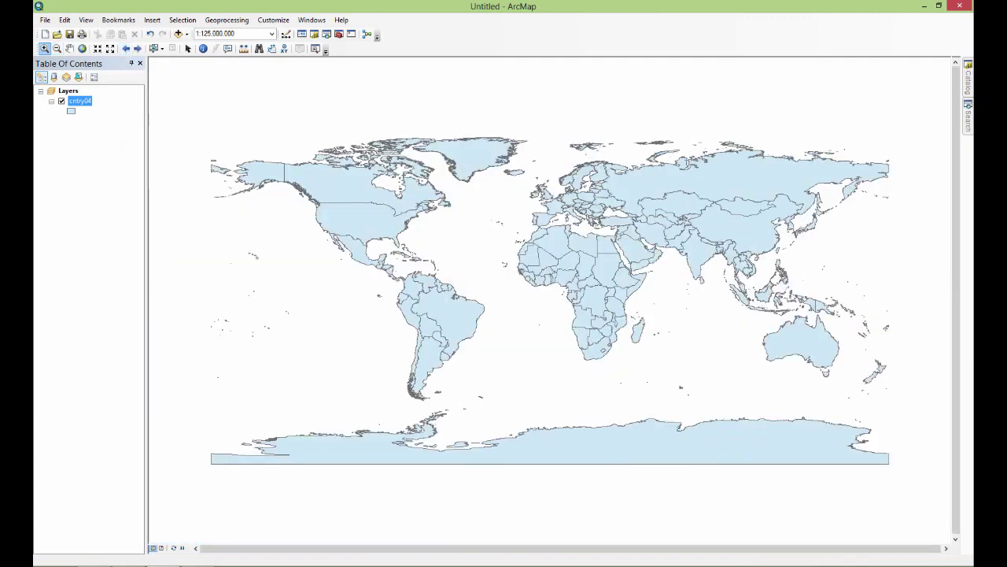
left_click_drag(595, 155, 786, 295)
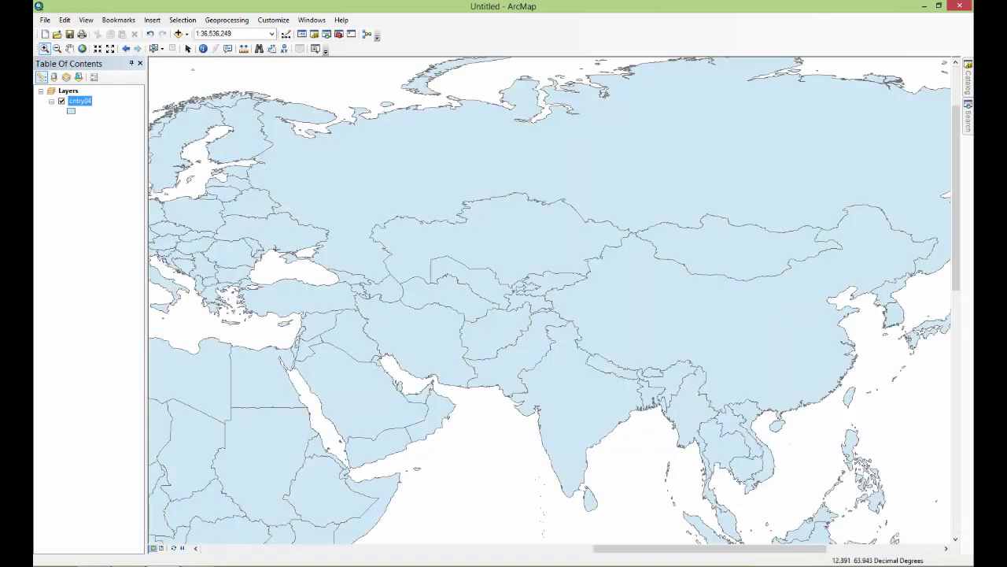
left_click_drag(152, 83, 344, 266)
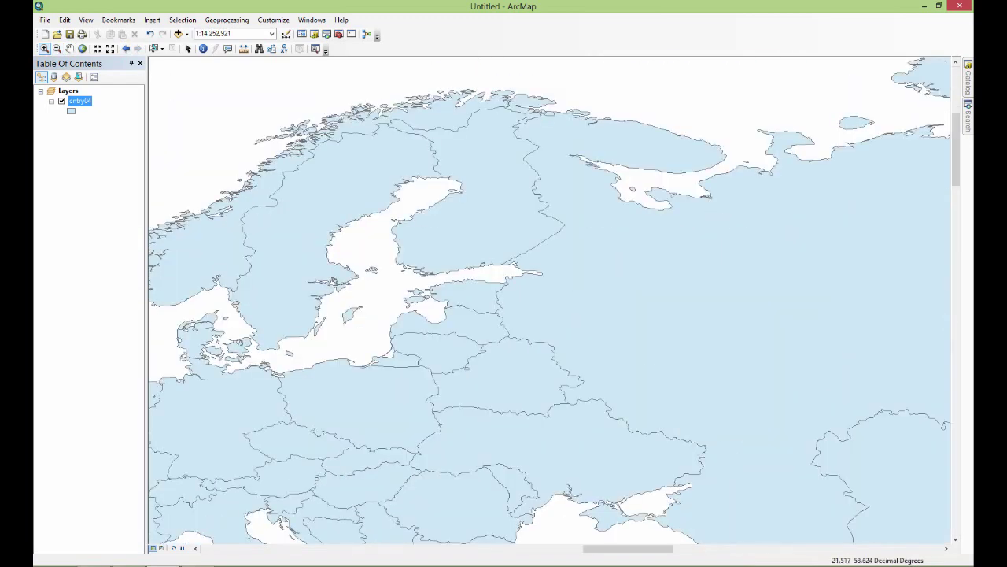
left_click(125, 48)
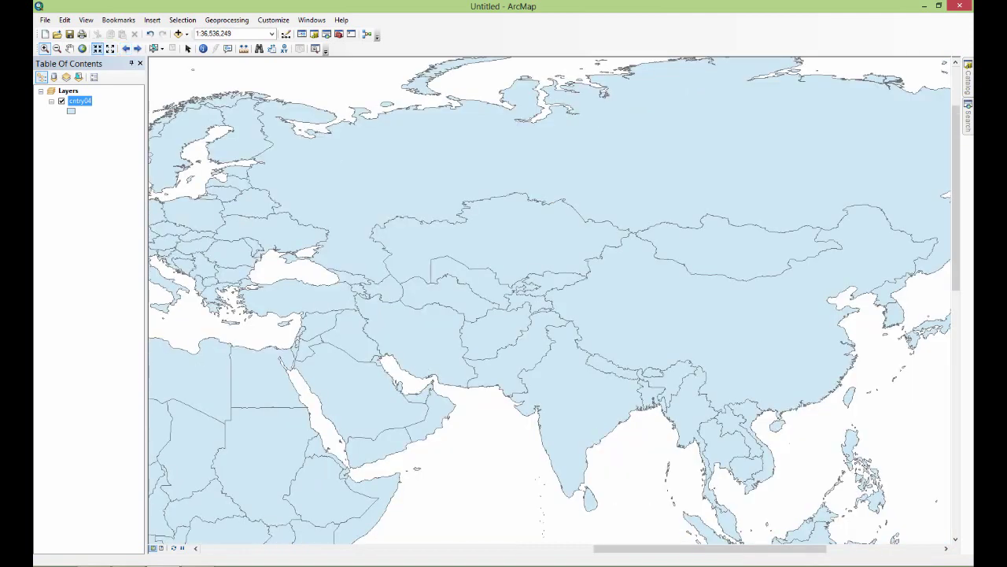
Step: Show the full world extent, select the United States, Algeria, Russia and Kazakhstan in turn, then clear the selection
left_click(81, 48)
left_click(357, 210)
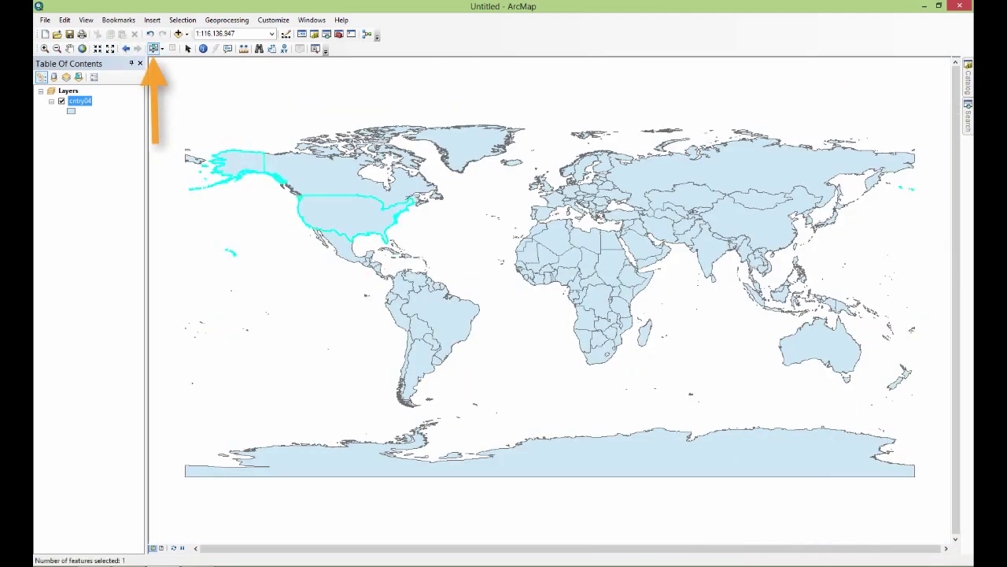
left_click(555, 236)
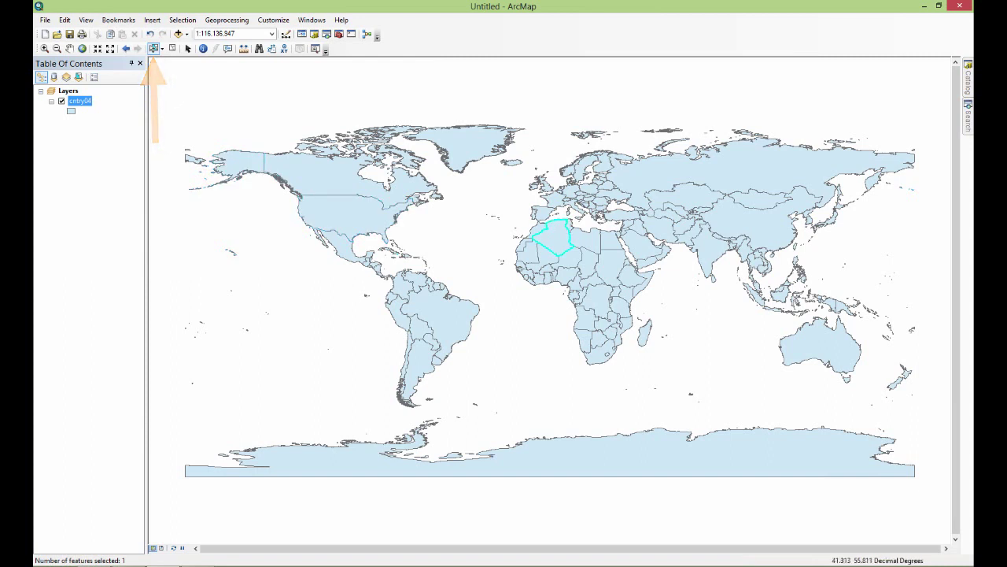
left_click(756, 165)
left_click(683, 196)
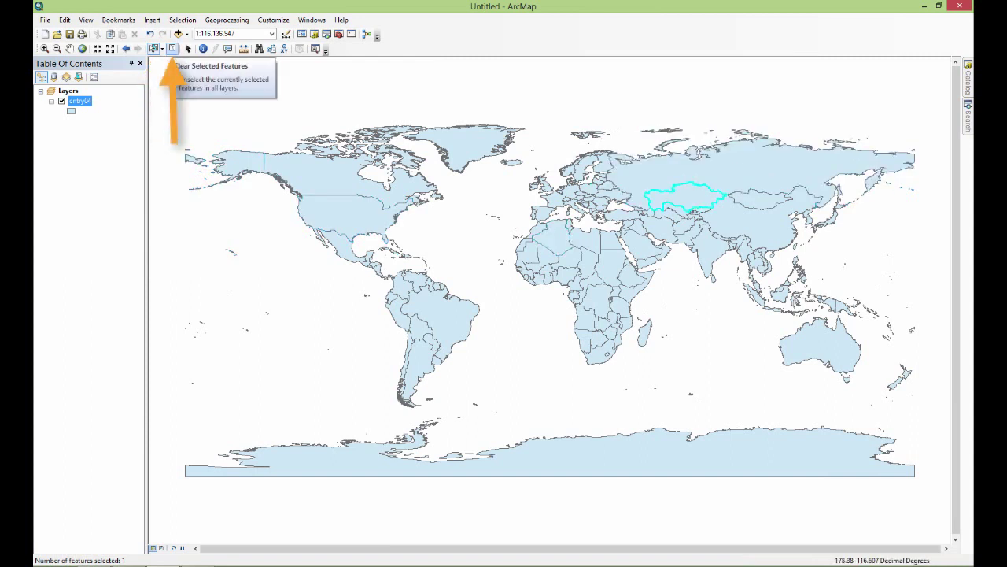
left_click(173, 49)
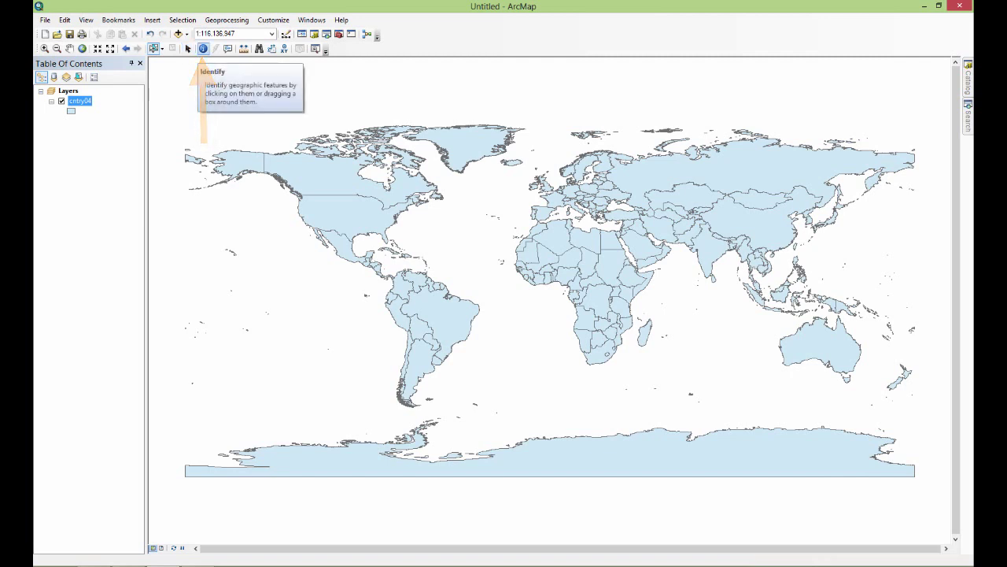
Step: Identify the United States to view its attributes (population 258833000, currency US Dollar), then close the results
left_click(203, 49)
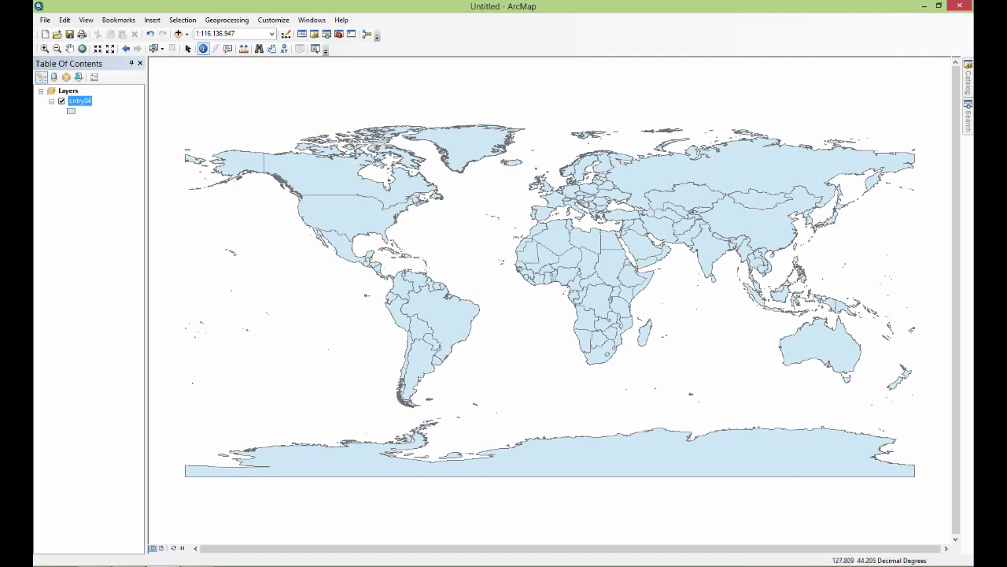
left_click(362, 207)
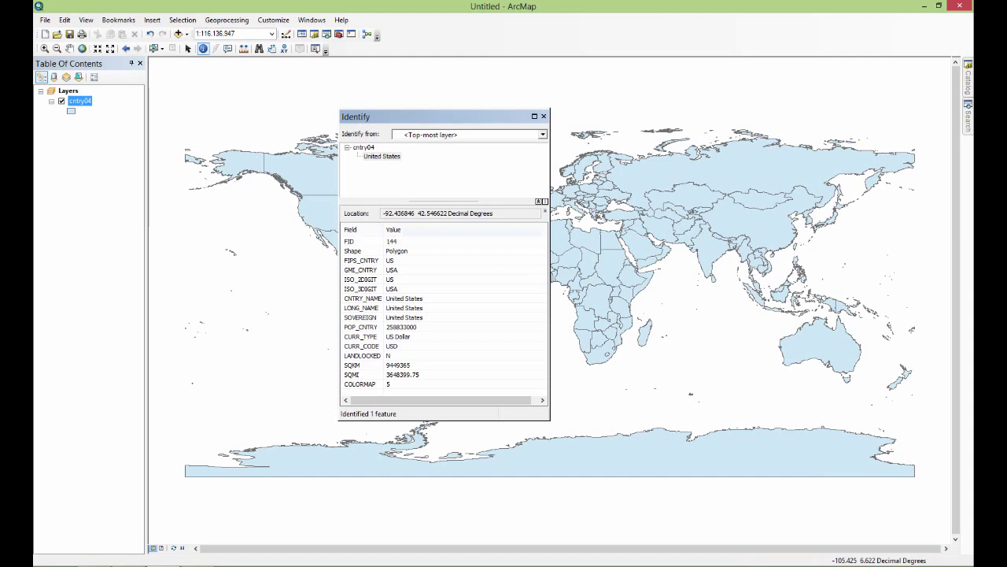
left_click(543, 115)
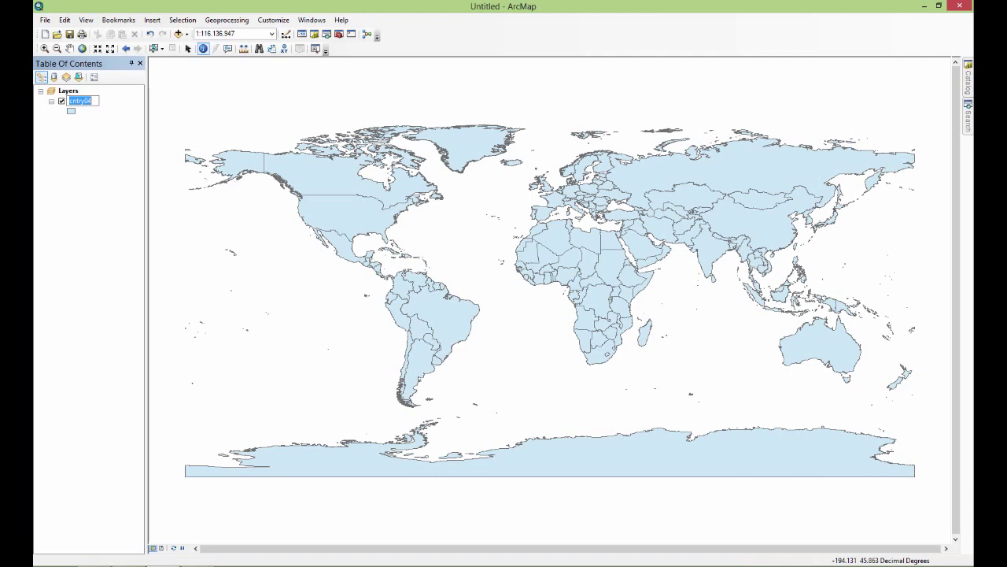
Step: Enter 'Countries' as the cntry04 layer's new name in the Table of Contents
type("Countries")
key("Return")
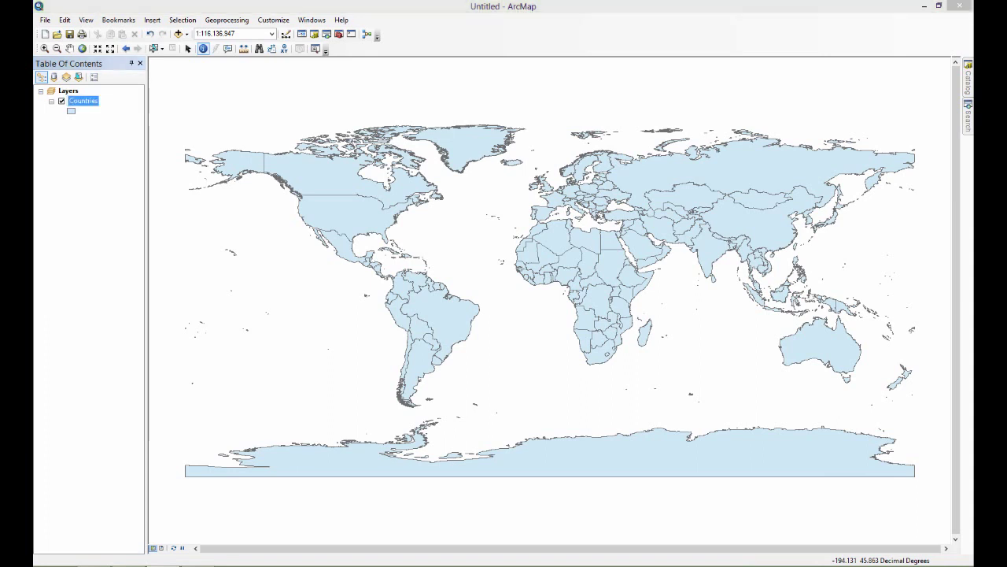